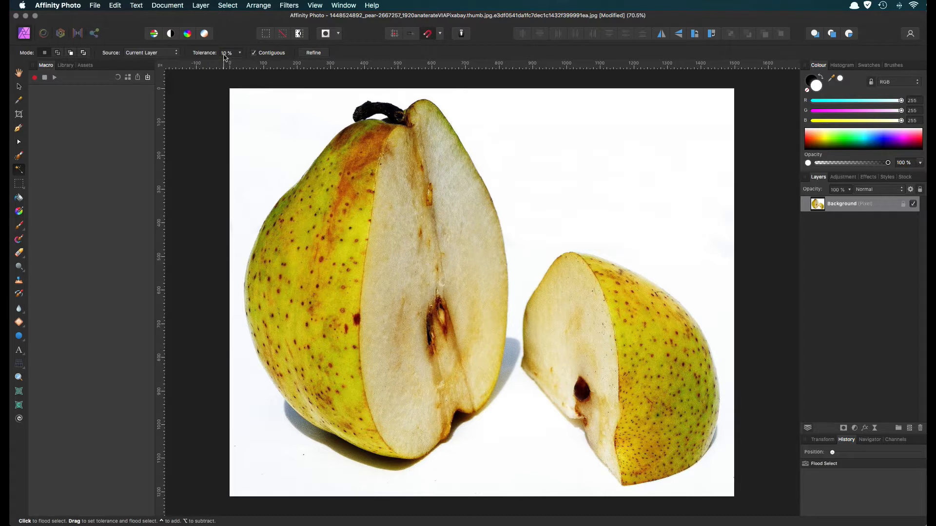
Flood-select the white background around both pear pieces with a tolerance of 10%.
{"action": "left_click", "coordinate": [240, 53]}
{"action": "left_click", "coordinate": [686, 119]}
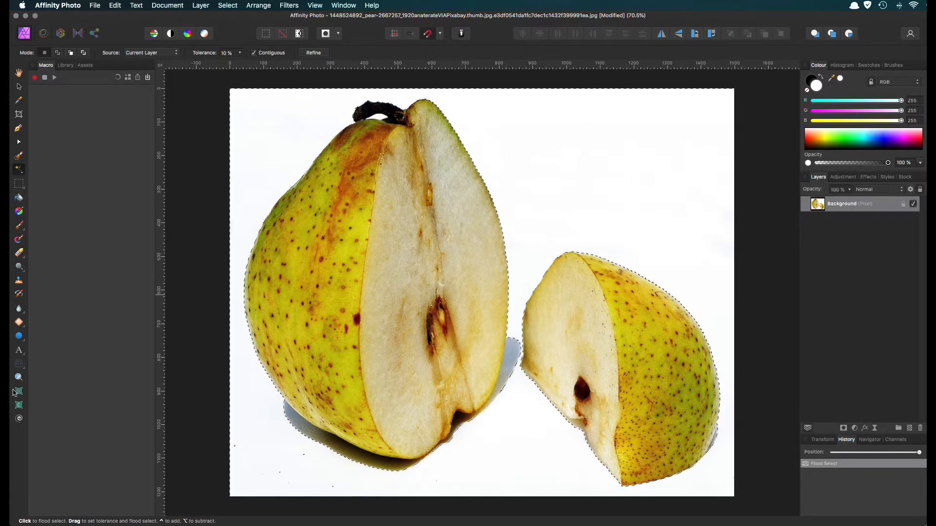
Examine how closely the selection outline follows the upper edge of the smaller pear piece.
{"action": "key", "text": "z"}
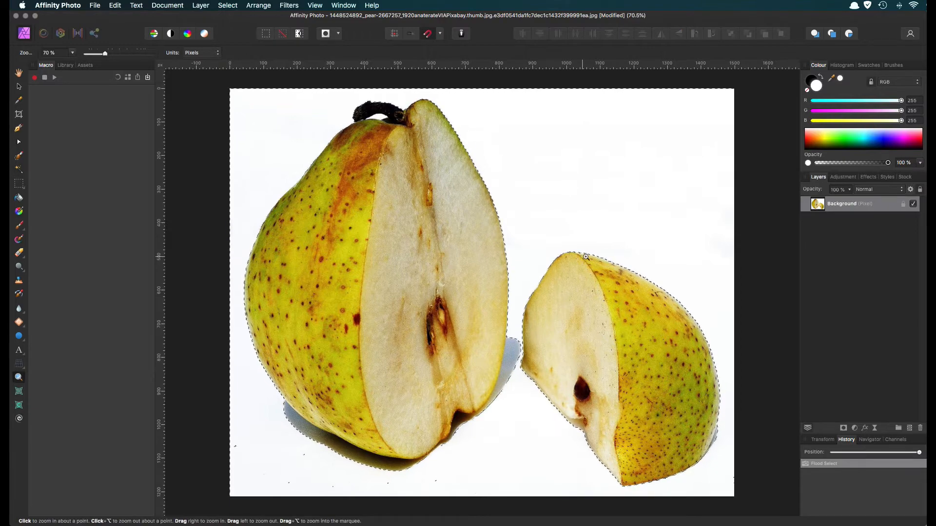
{"action": "left_click_drag", "start_coordinate": [522, 306], "coordinate": [682, 288]}
{"action": "scroll", "coordinate": [682, 288], "scroll_direction": "right", "scroll_amount": 10}
{"action": "scroll", "coordinate": [682, 287], "scroll_direction": "down", "scroll_amount": 5}
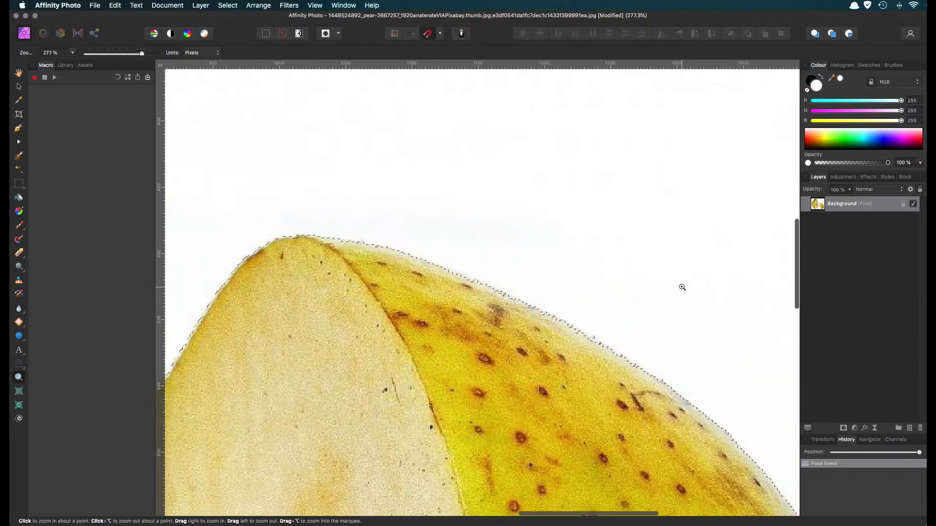
{"action": "left_click_drag", "start_coordinate": [396, 168], "coordinate": [409, 169]}
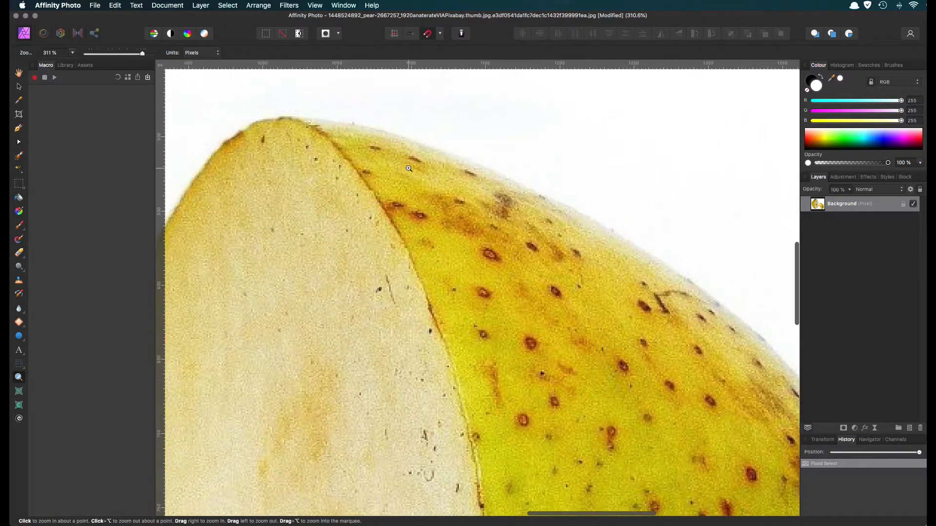
{"action": "scroll", "coordinate": [409, 169], "scroll_direction": "up", "scroll_amount": 7}
{"action": "scroll", "coordinate": [408, 169], "scroll_direction": "left", "scroll_amount": 2}
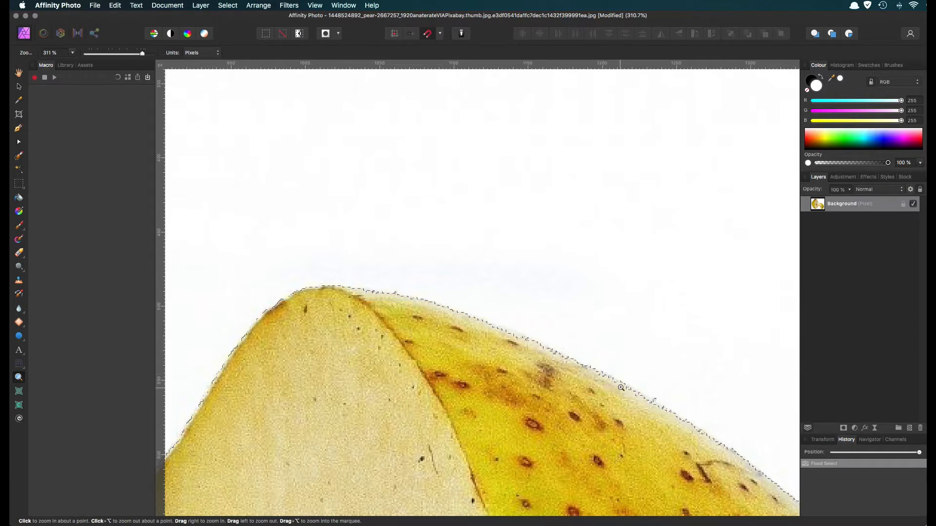
{"action": "scroll", "coordinate": [580, 423], "scroll_direction": "down", "scroll_amount": 5}
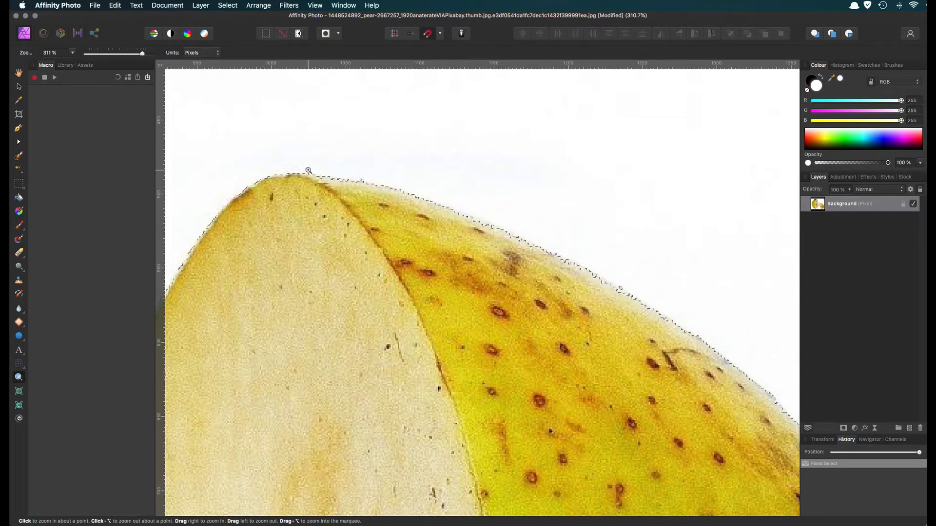
Reselect the white background with Flood Select at a tolerance of 8%.
{"action": "left_click", "coordinate": [18, 169]}
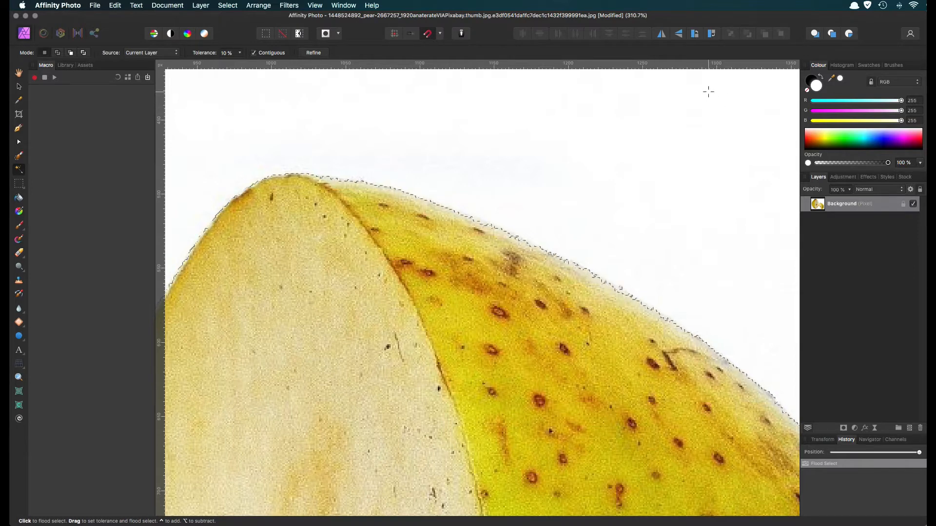
{"action": "left_click_drag", "start_coordinate": [708, 91], "coordinate": [720, 130]}
{"action": "left_click", "coordinate": [721, 127]}
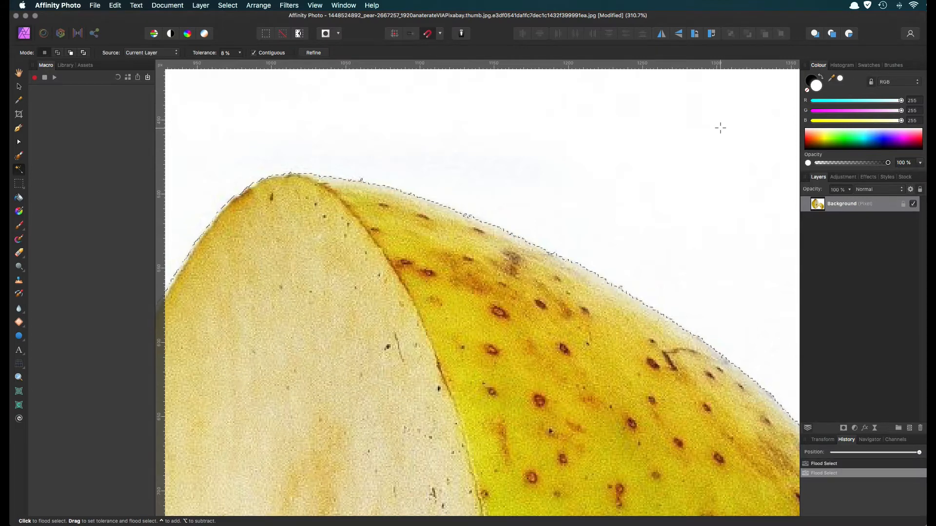
Add the white area around the pear's stem to the selection and delete the selected background, leaving nothing selected.
{"action": "key", "text": "super+0"}
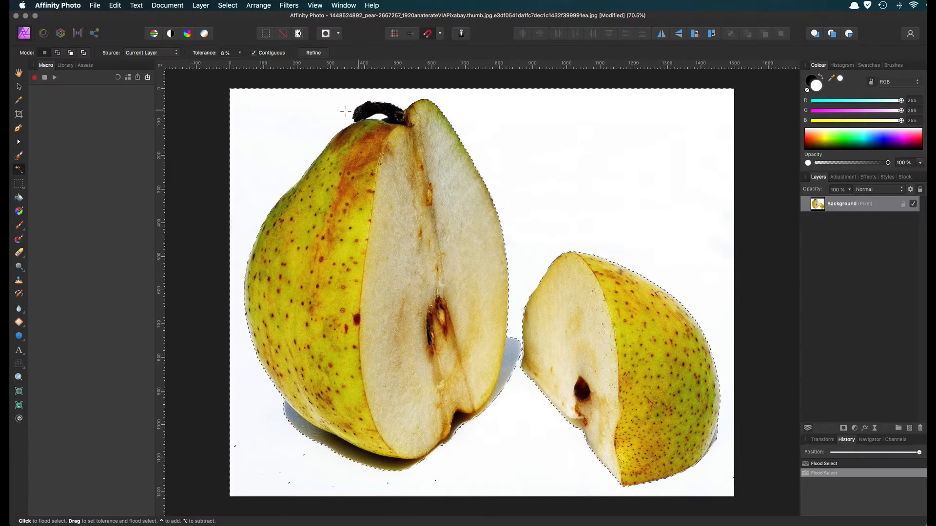
{"action": "left_click", "coordinate": [58, 54]}
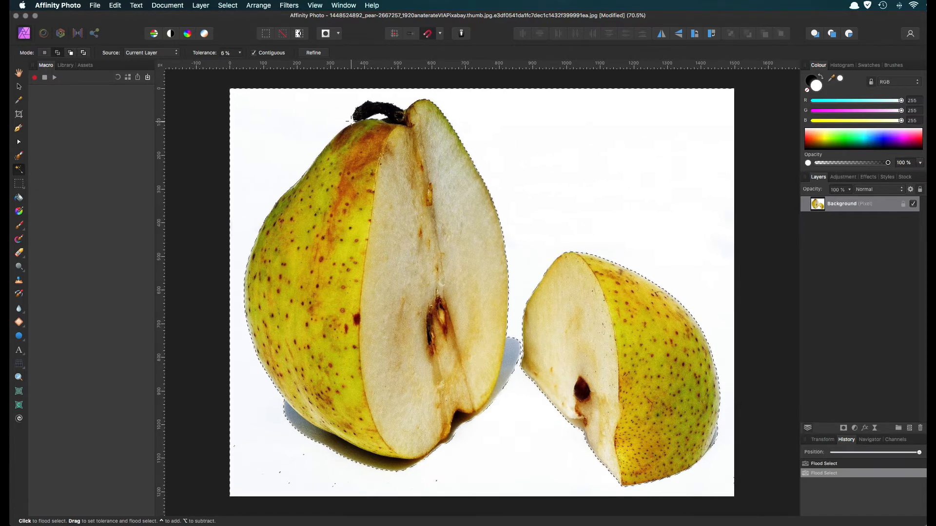
{"action": "left_click", "coordinate": [352, 121]}
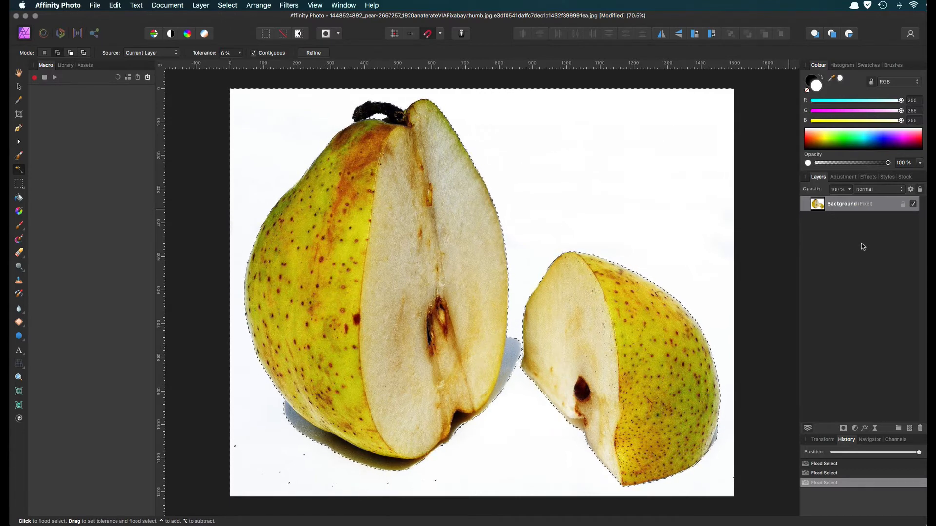
{"action": "key", "text": "Delete"}
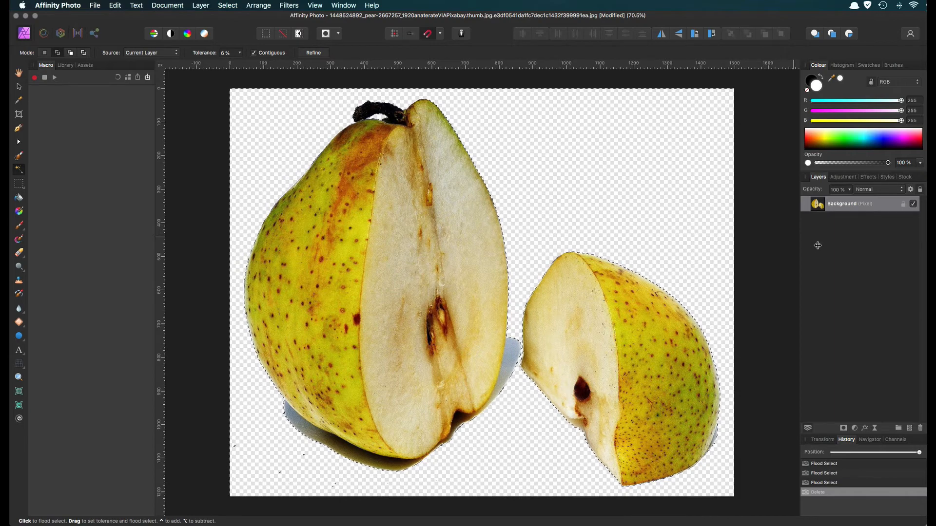
{"action": "key", "text": "super+d"}
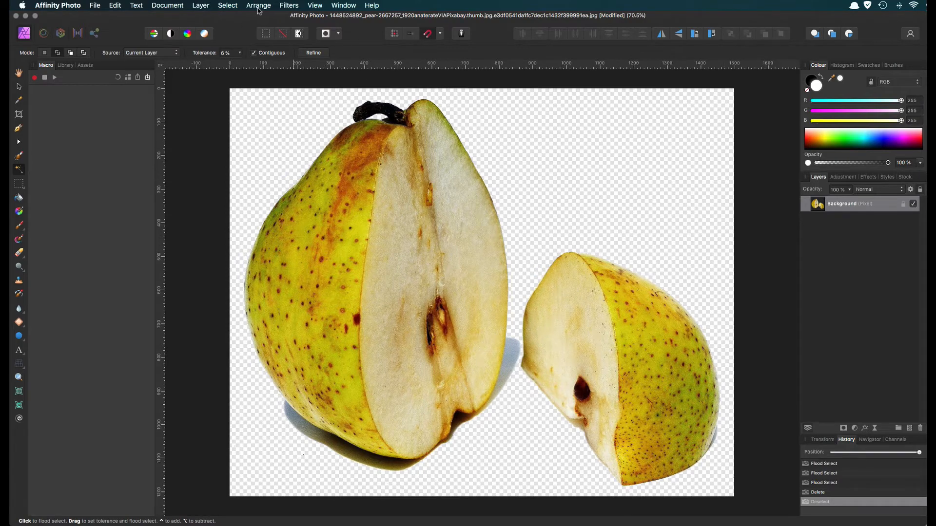
Add a blue fill layer (RGB 0, 135, 189) and place it beneath the pear layer.
{"action": "left_click", "coordinate": [201, 6]}
{"action": "left_click", "coordinate": [201, 6]}
{"action": "left_click", "coordinate": [201, 6]}
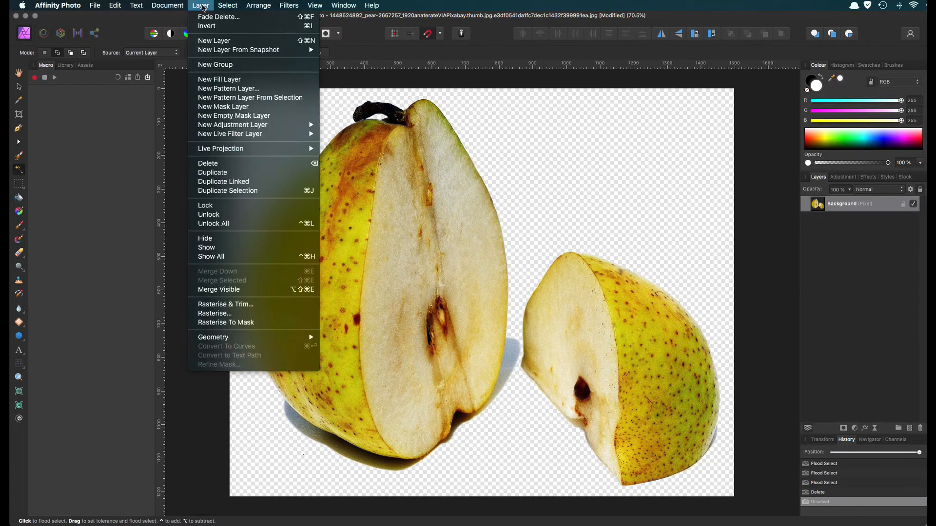
{"action": "left_click", "coordinate": [208, 79]}
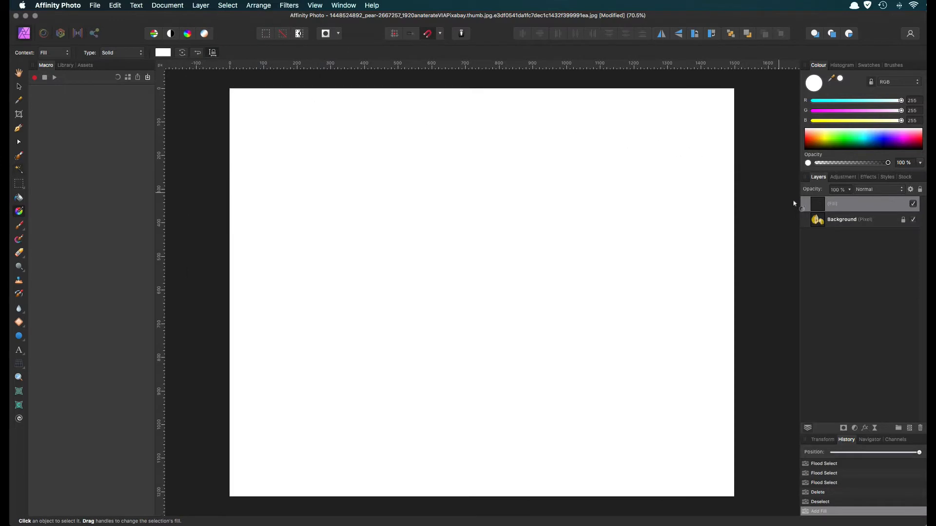
{"action": "left_click_drag", "start_coordinate": [862, 141], "coordinate": [871, 144]}
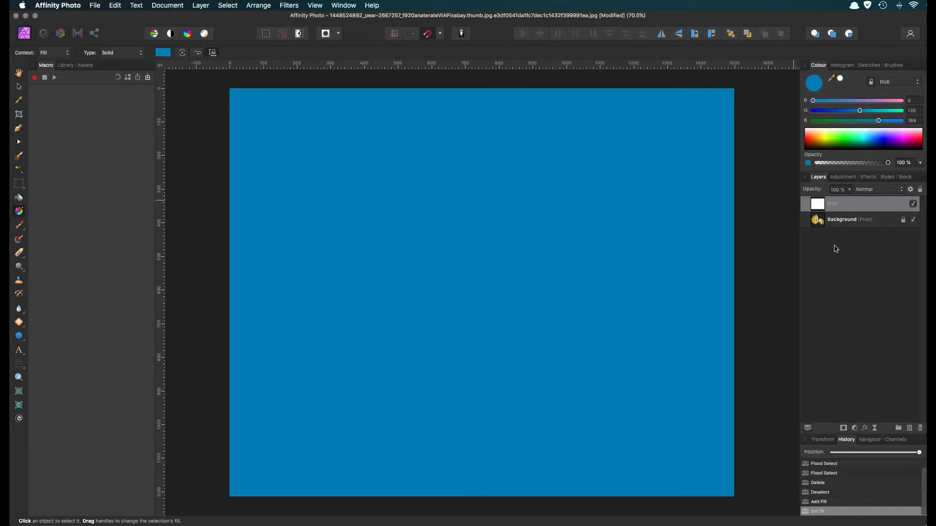
{"action": "left_click_drag", "start_coordinate": [821, 206], "coordinate": [820, 229]}
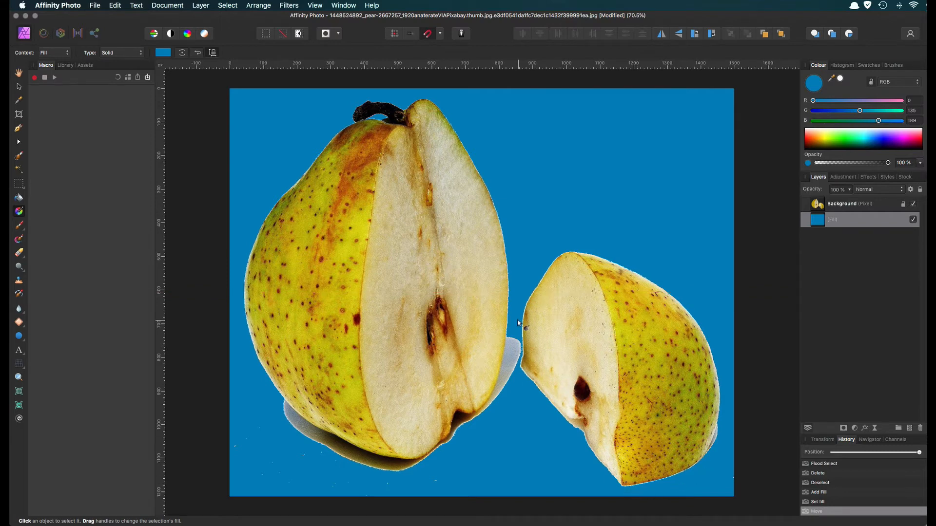
Choose the Erase Brush for the gap between the pear pieces and set its width to 60 px and hardness to 77%.
{"action": "left_click", "coordinate": [18, 377]}
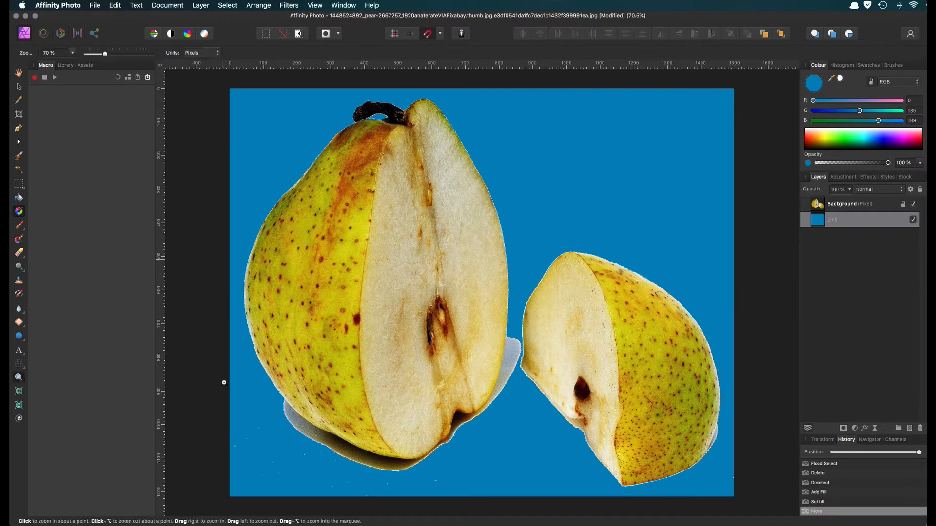
{"action": "left_click_drag", "start_coordinate": [549, 296], "coordinate": [666, 276]}
{"action": "scroll", "coordinate": [553, 248], "scroll_direction": "up", "scroll_amount": 1}
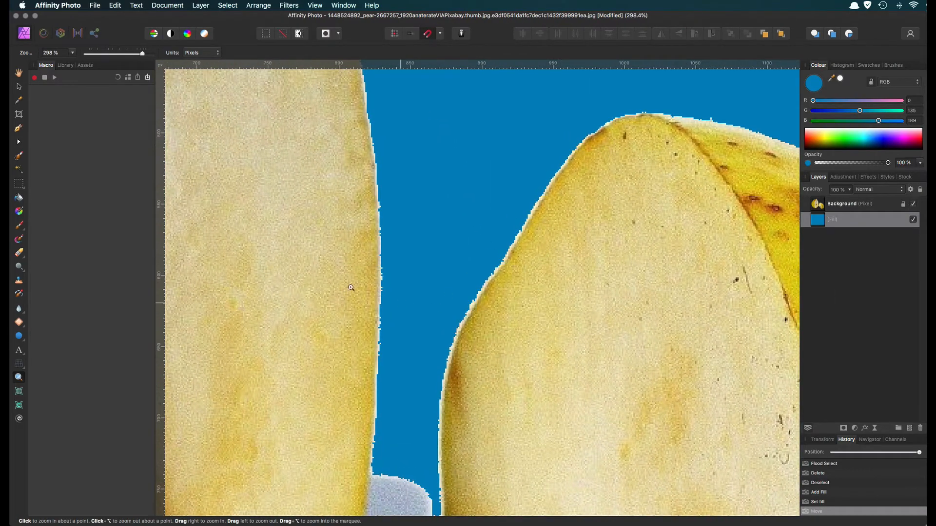
{"action": "left_click", "coordinate": [19, 253]}
{"action": "left_click", "coordinate": [54, 255]}
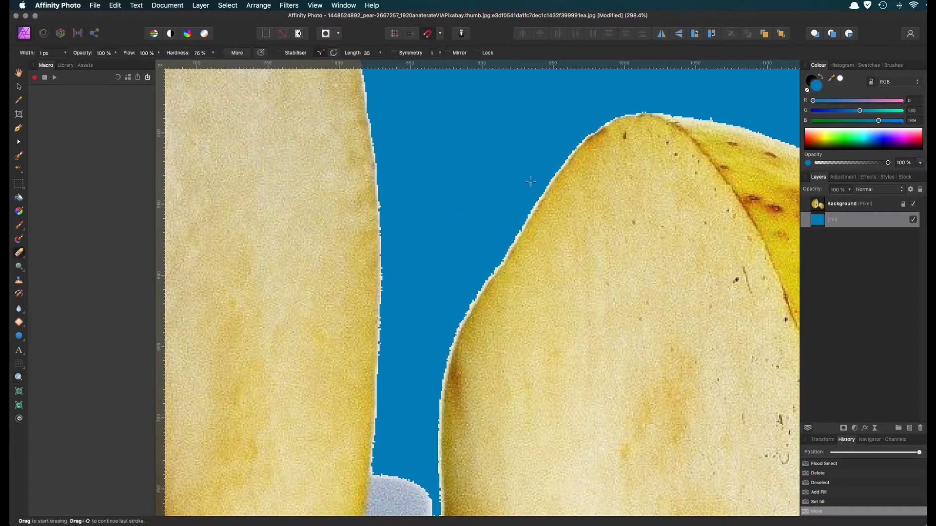
{"action": "scroll", "coordinate": [531, 181], "scroll_direction": "left", "scroll_amount": 2}
{"action": "scroll", "coordinate": [530, 182], "scroll_direction": "down", "scroll_amount": 1}
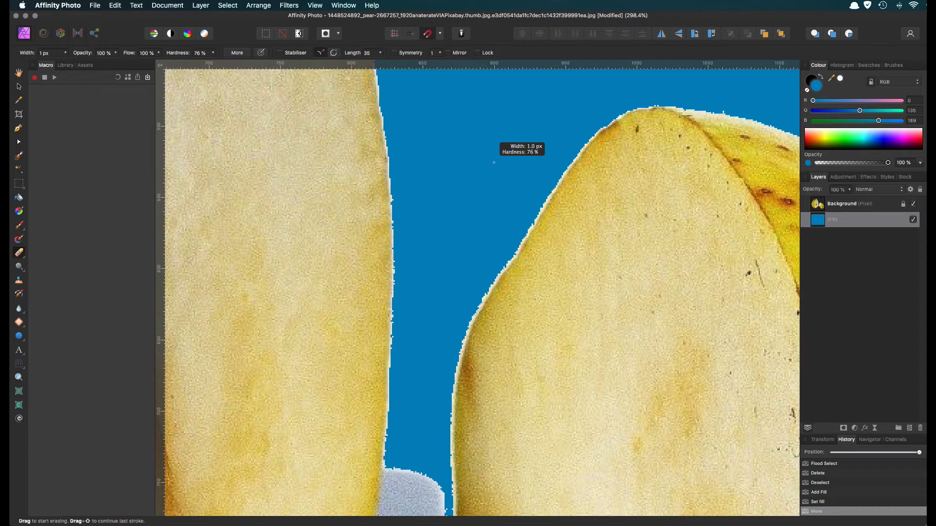
{"action": "scroll", "coordinate": [494, 163], "scroll_direction": "down", "scroll_amount": 3}
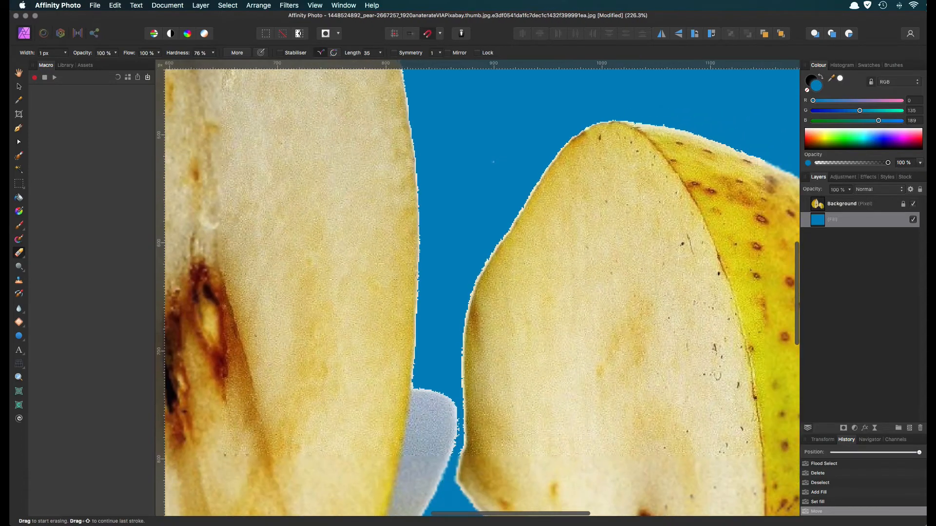
{"action": "mouse_move", "coordinate": [490, 164]}
{"action": "left_mouse_down"}
{"action": "mouse_move", "coordinate": [519, 164]}
{"action": "mouse_move", "coordinate": [490, 156]}
{"action": "mouse_move", "coordinate": [490, 167]}
{"action": "left_mouse_up"}
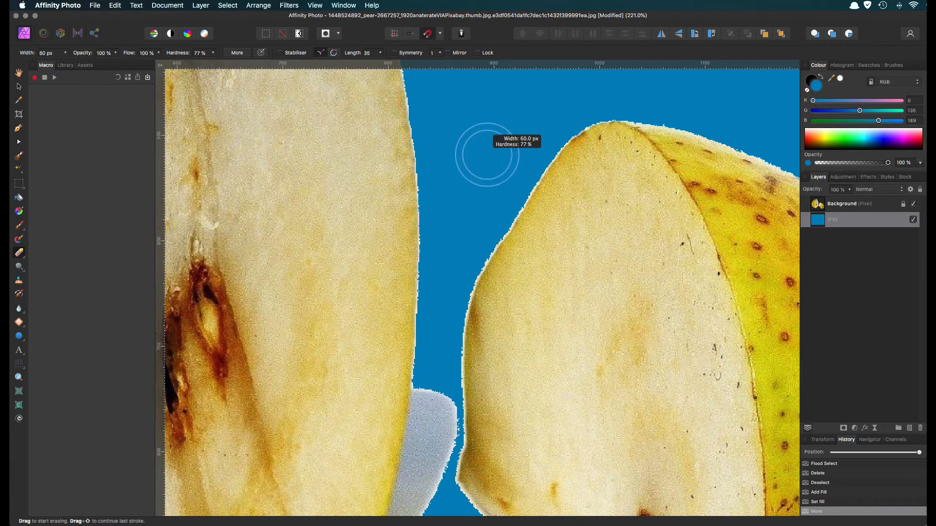
Set the Erase Brush spacing to 52% and its rotation to 40%.
{"action": "key", "text": "ctrl+alt+super"}
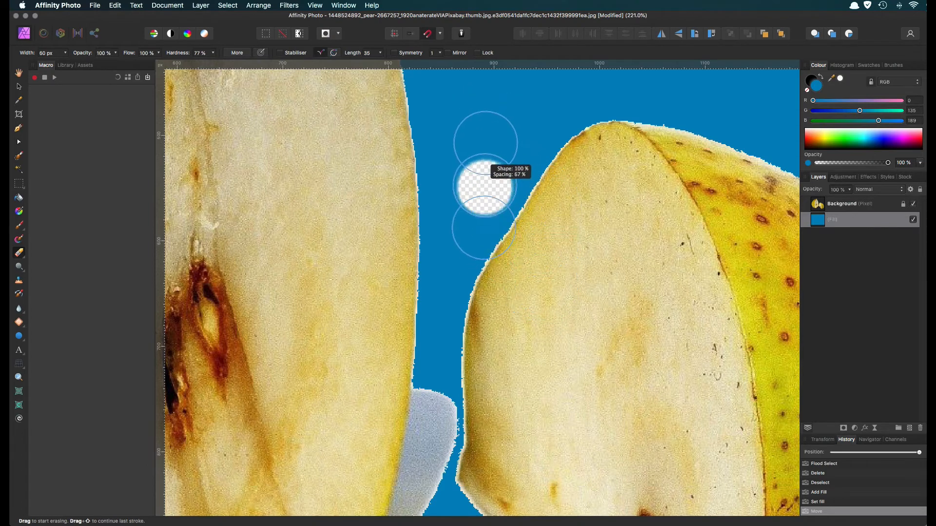
{"action": "left_click_drag", "start_coordinate": [476, 186], "coordinate": [477, 194]}
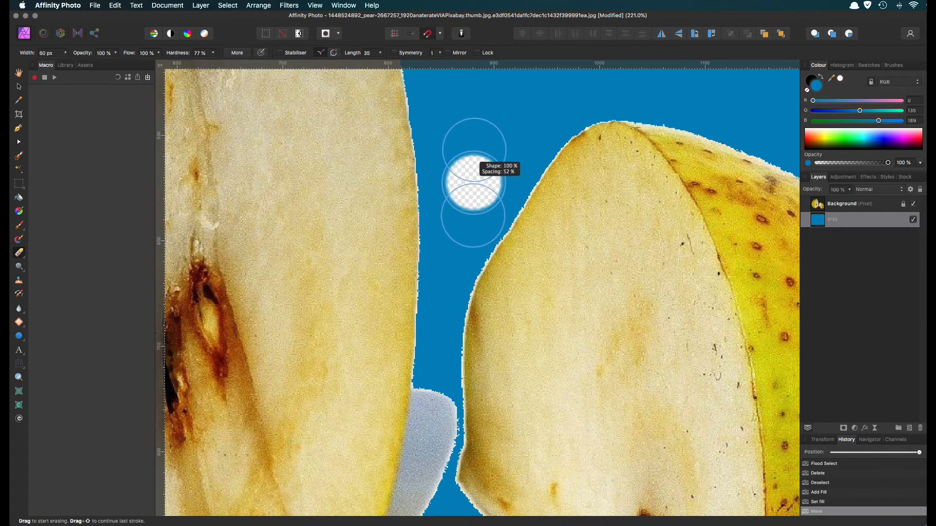
{"action": "key", "text": "ctrl+alt+super"}
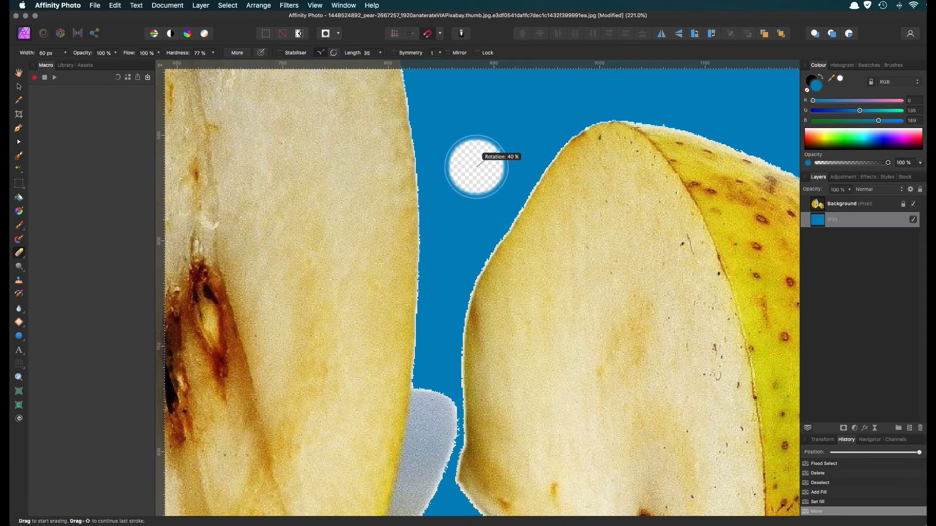
Reduce the Erase Brush width to 16.3 px, keeping the hardness at 77%.
{"action": "key", "text": "ctrl+alt"}
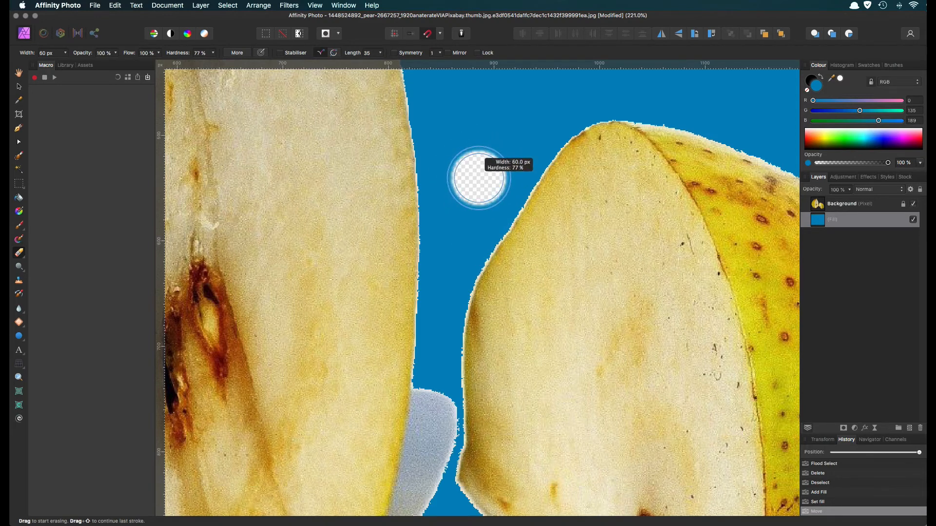
{"action": "left_click_drag", "start_coordinate": [478, 178], "coordinate": [479, 178]}
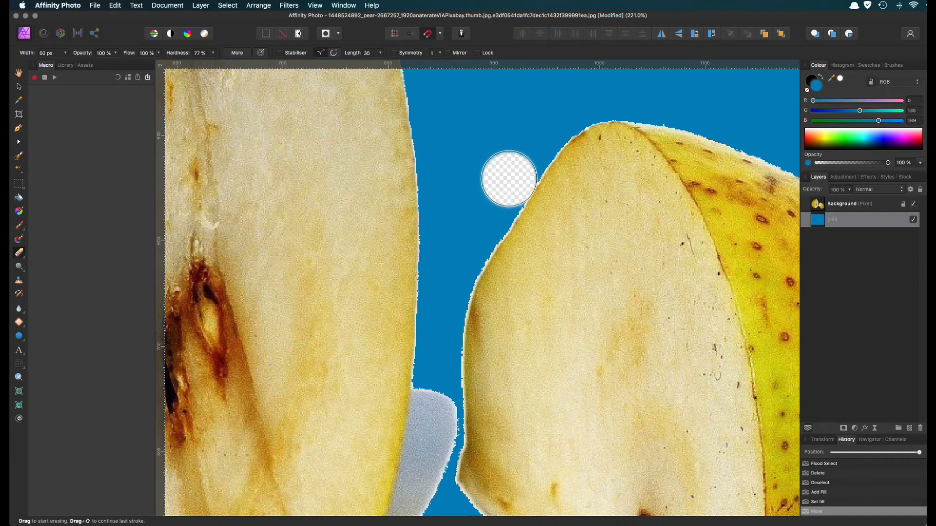
{"action": "left_click_drag", "start_coordinate": [509, 166], "coordinate": [512, 163]}
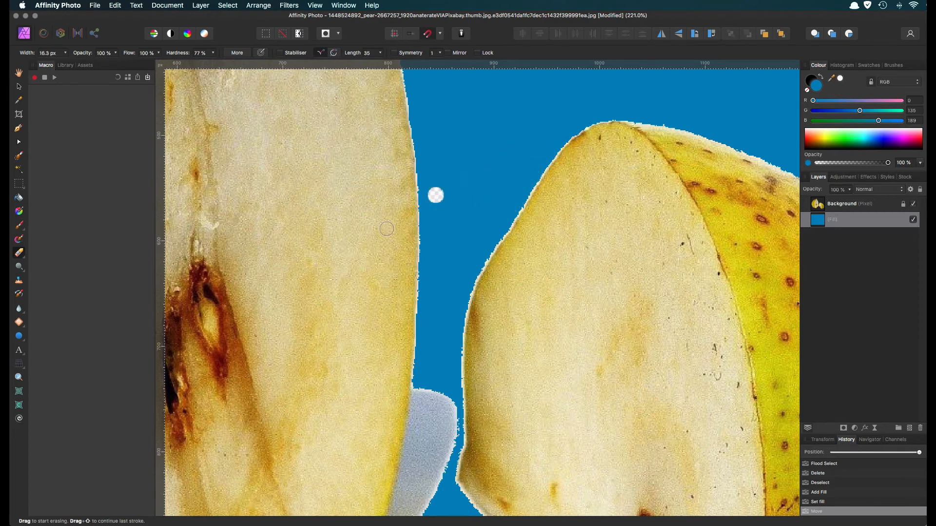
Make the Background pear layer active for the Erase Brush, working close up on the smaller piece's cut edge.
{"action": "left_click", "coordinate": [19, 377]}
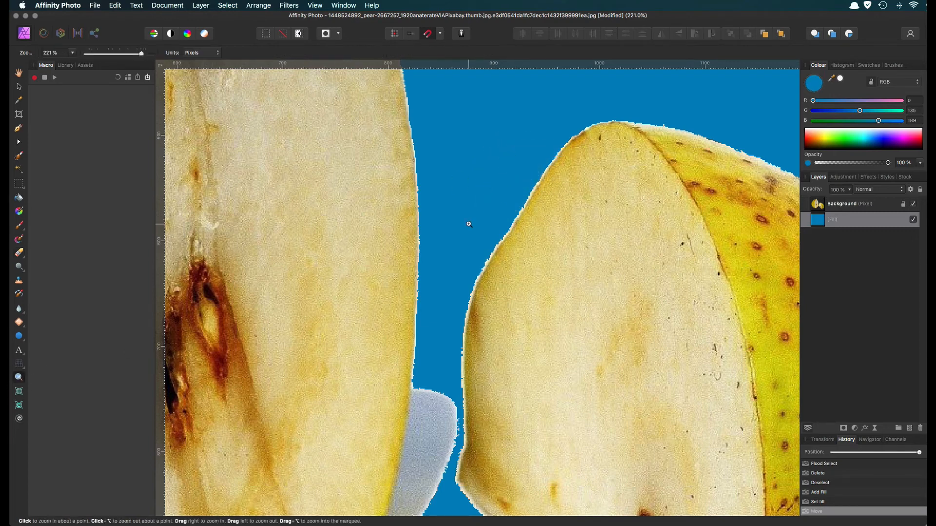
{"action": "left_click_drag", "start_coordinate": [469, 224], "coordinate": [702, 227]}
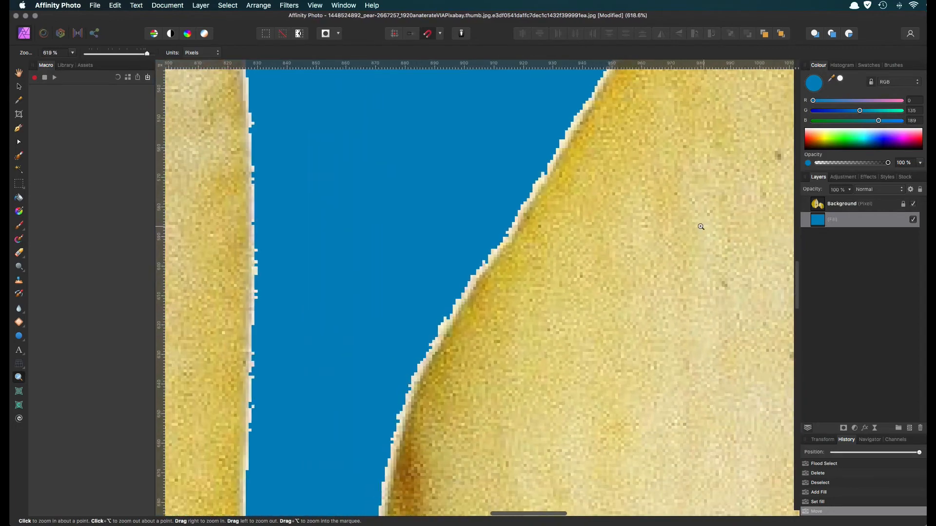
{"action": "left_click", "coordinate": [19, 252]}
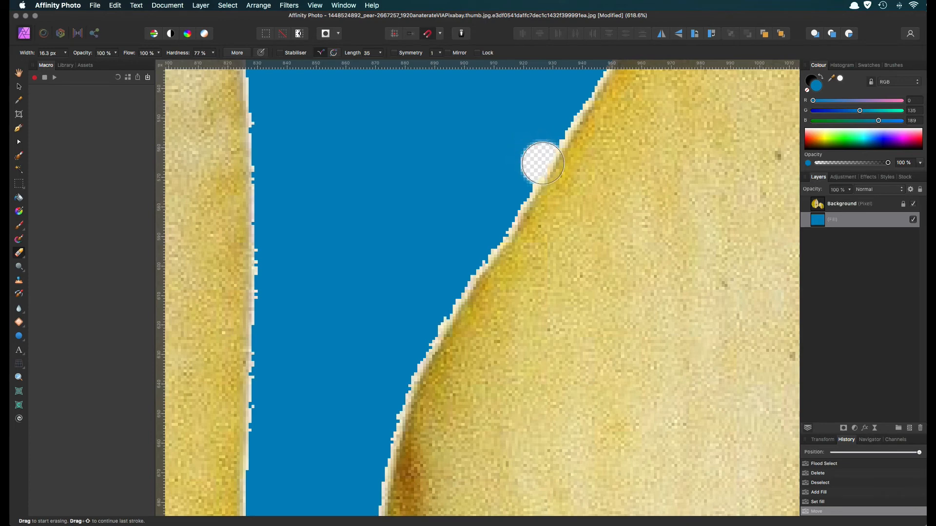
{"action": "left_click", "coordinate": [832, 210]}
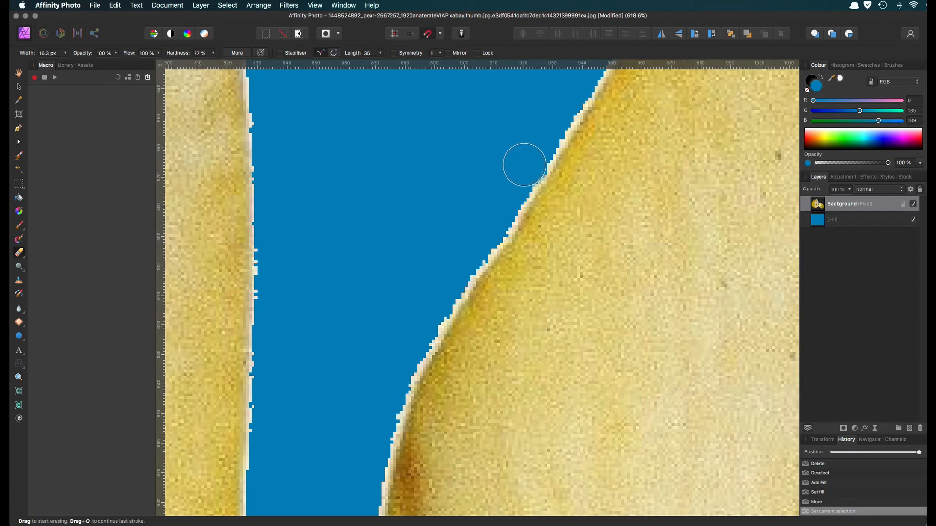
Try erasing a short stretch of the white fringe along the smaller pear piece's edge, and undo the stroke.
{"action": "mouse_move", "coordinate": [522, 170]}
{"action": "left_mouse_down"}
{"action": "mouse_move", "coordinate": [481, 239]}
{"action": "mouse_move", "coordinate": [492, 220]}
{"action": "left_mouse_up"}
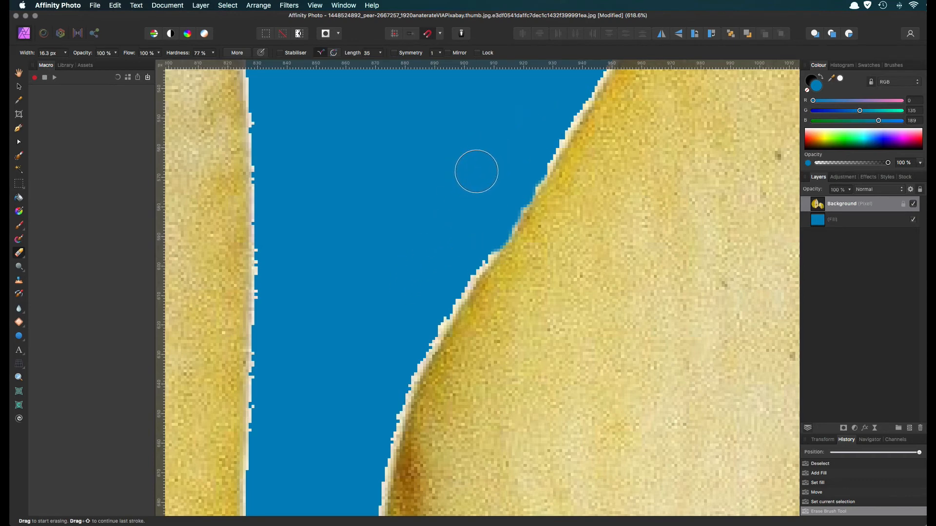
{"action": "key", "text": "super+z"}
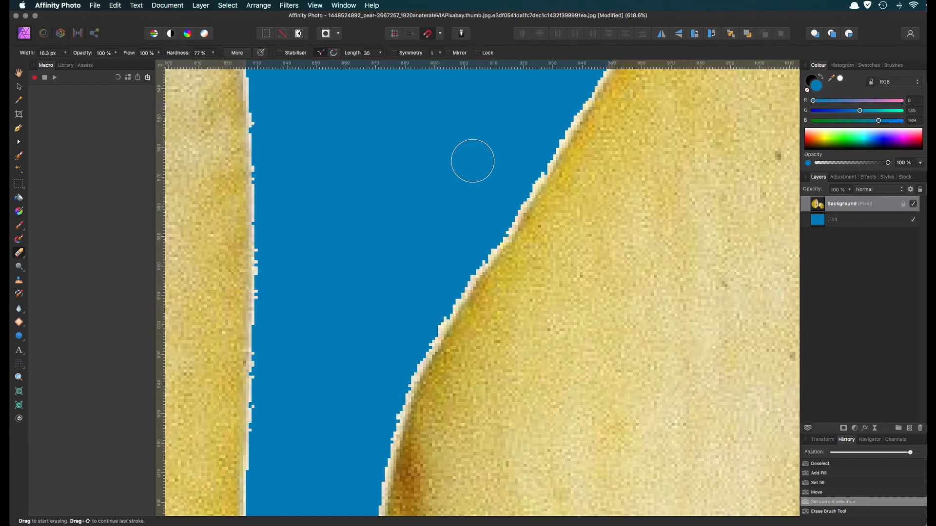
Soften the Erase Brush to 64% hardness with a width of 16.2 px.
{"action": "key", "text": "ctrl+alt"}
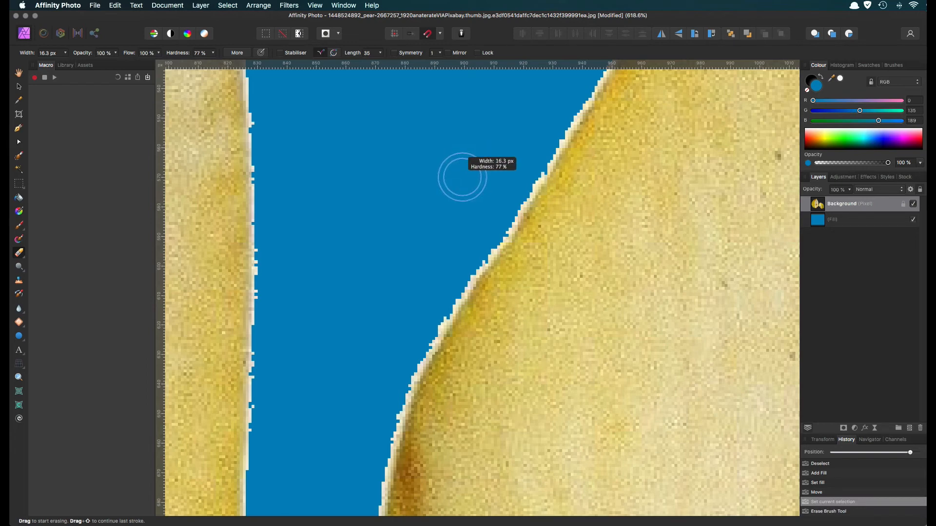
{"action": "key", "text": "shift"}
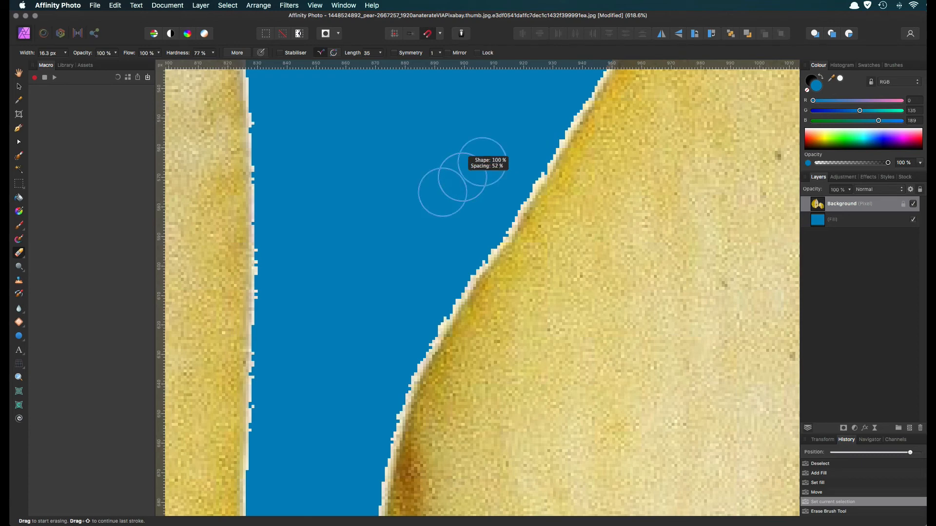
{"action": "left_click_drag", "start_coordinate": [463, 177], "coordinate": [437, 177]}
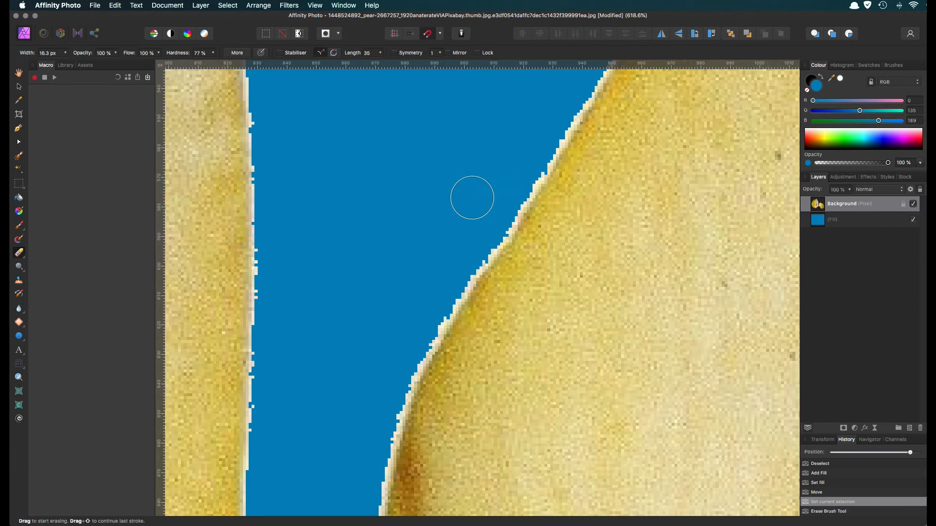
{"action": "key", "text": "super"}
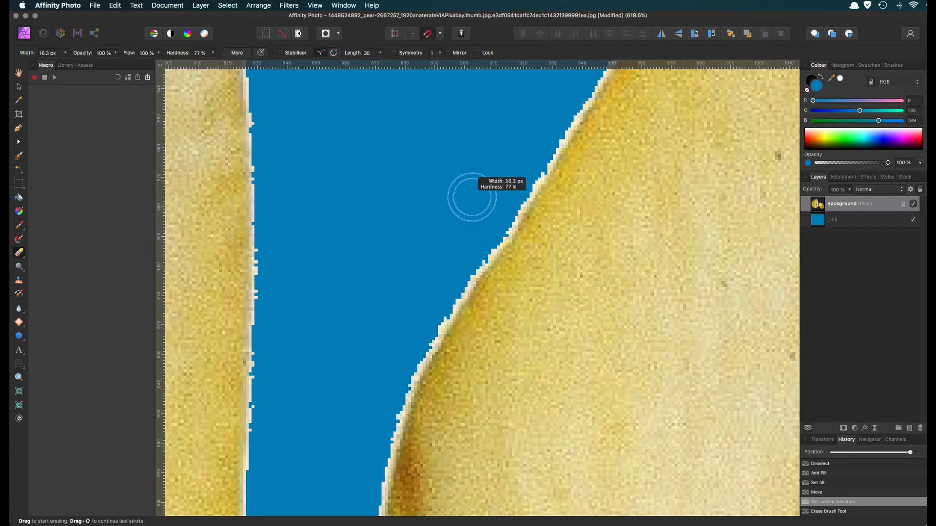
{"action": "left_click_drag", "start_coordinate": [472, 197], "coordinate": [472, 197]}
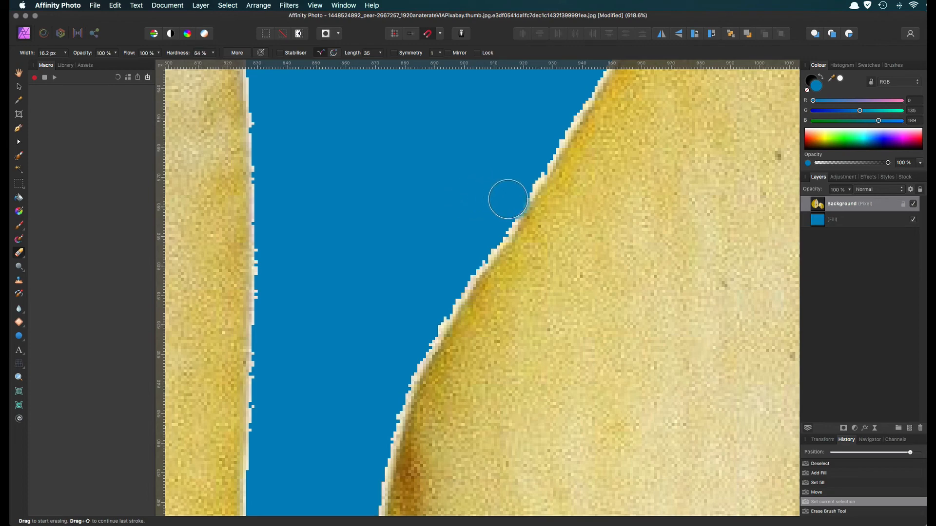
Erase the white fringe along the middle and lower stretch of the smaller pear piece's cut edge, following its curve.
{"action": "mouse_move", "coordinate": [505, 197]}
{"action": "left_mouse_down"}
{"action": "mouse_move", "coordinate": [408, 355]}
{"action": "mouse_move", "coordinate": [366, 483]}
{"action": "left_mouse_up"}
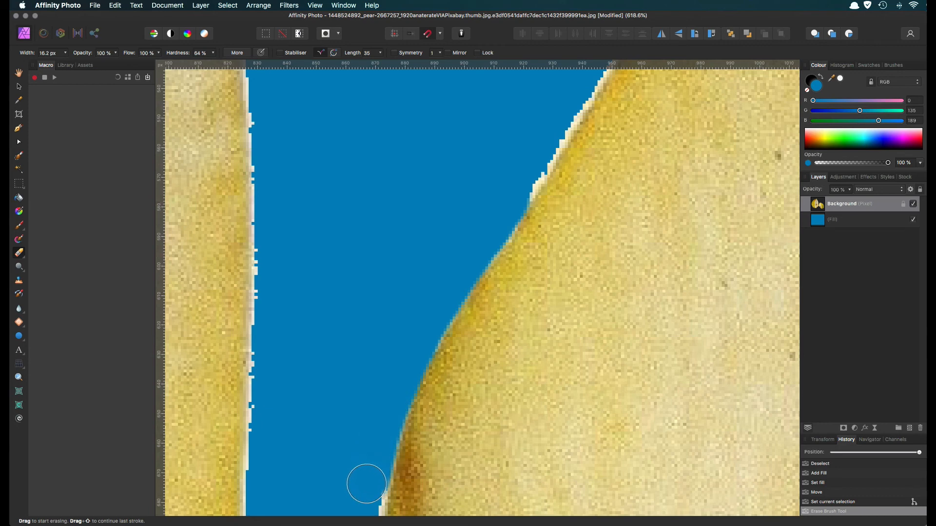
{"action": "left_click", "coordinate": [20, 378]}
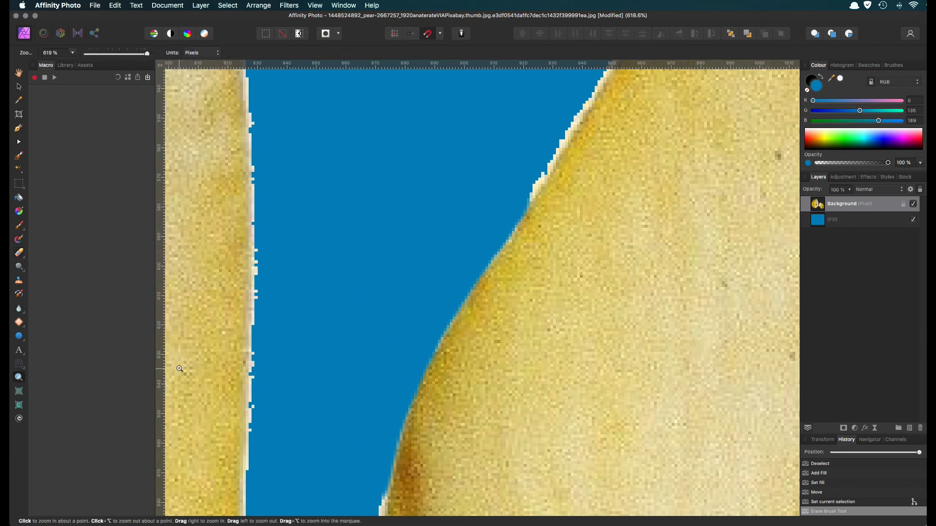
{"action": "key", "text": "super+0"}
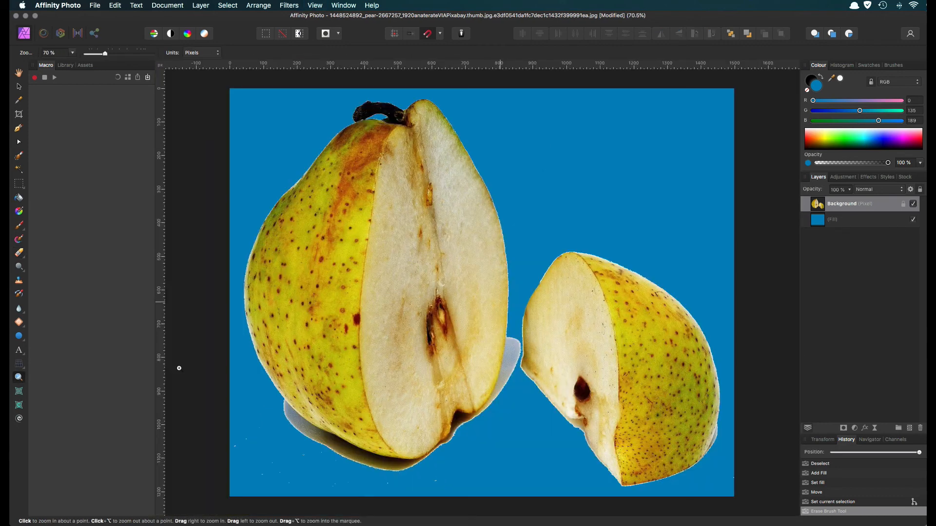